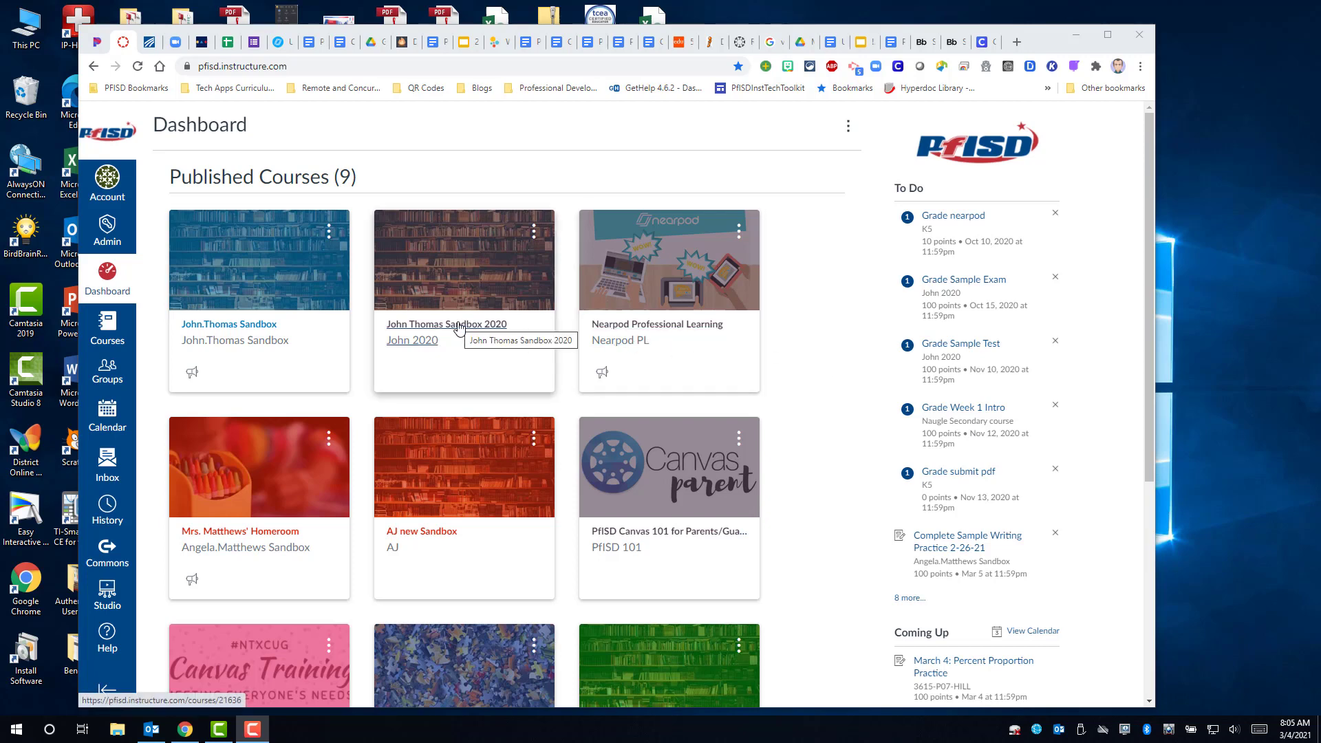
Step: Open the John Thomas Sandbox 2020 course from its Dashboard card
click(458, 329)
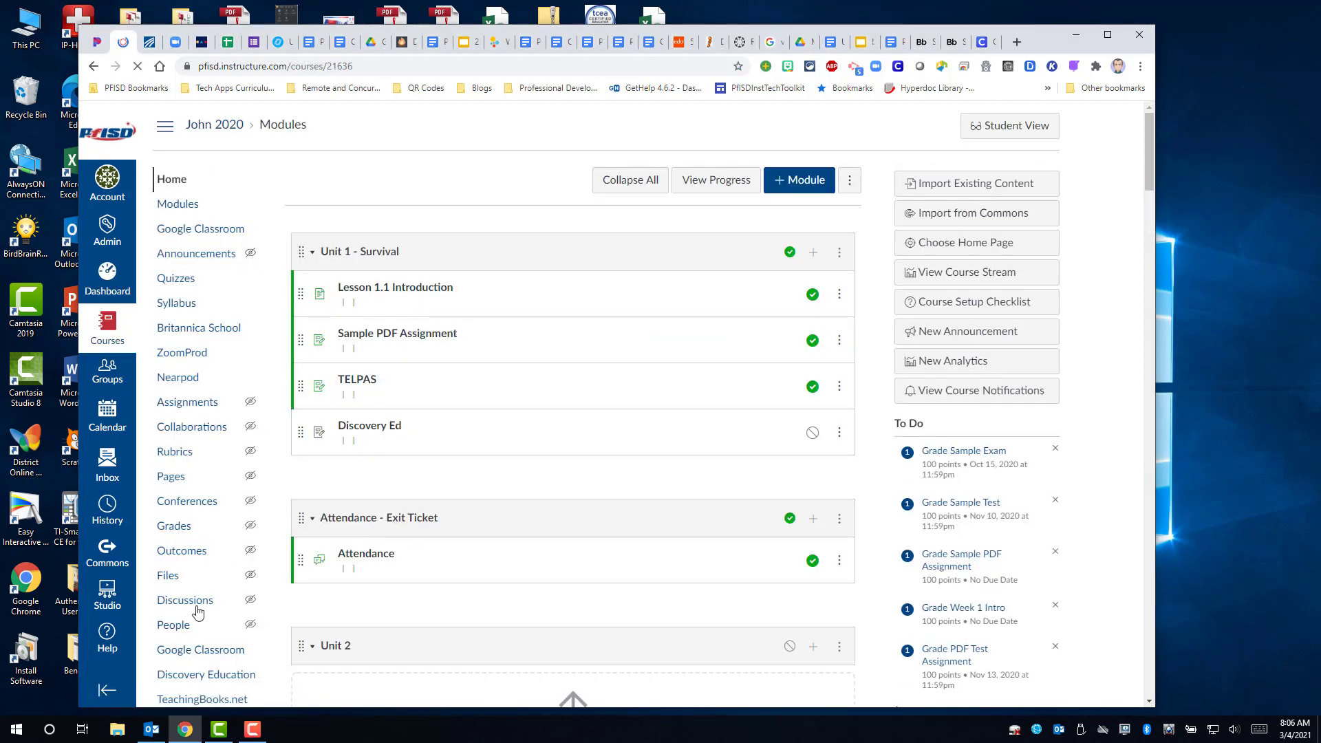
Step: Go to the course Grades page and show the Speed Grader Assignment column's options
click(174, 527)
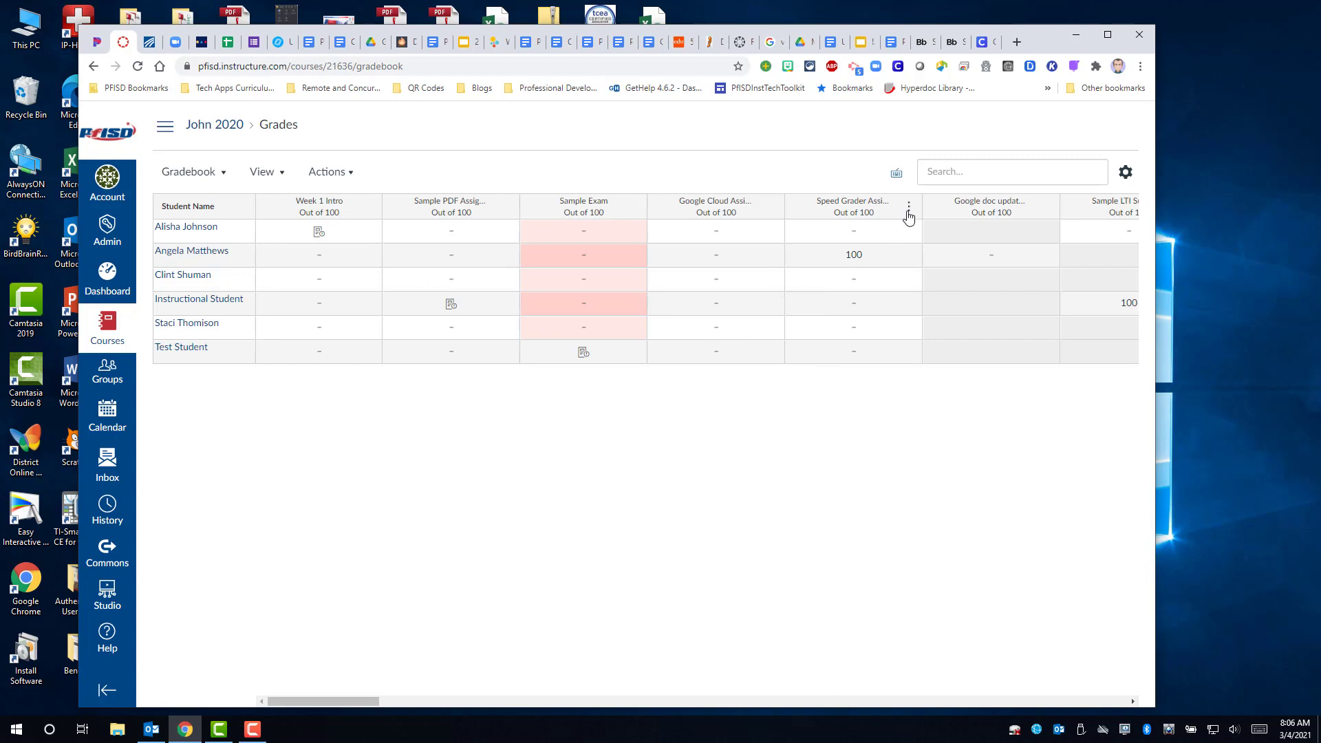
mouse_move(852, 207)
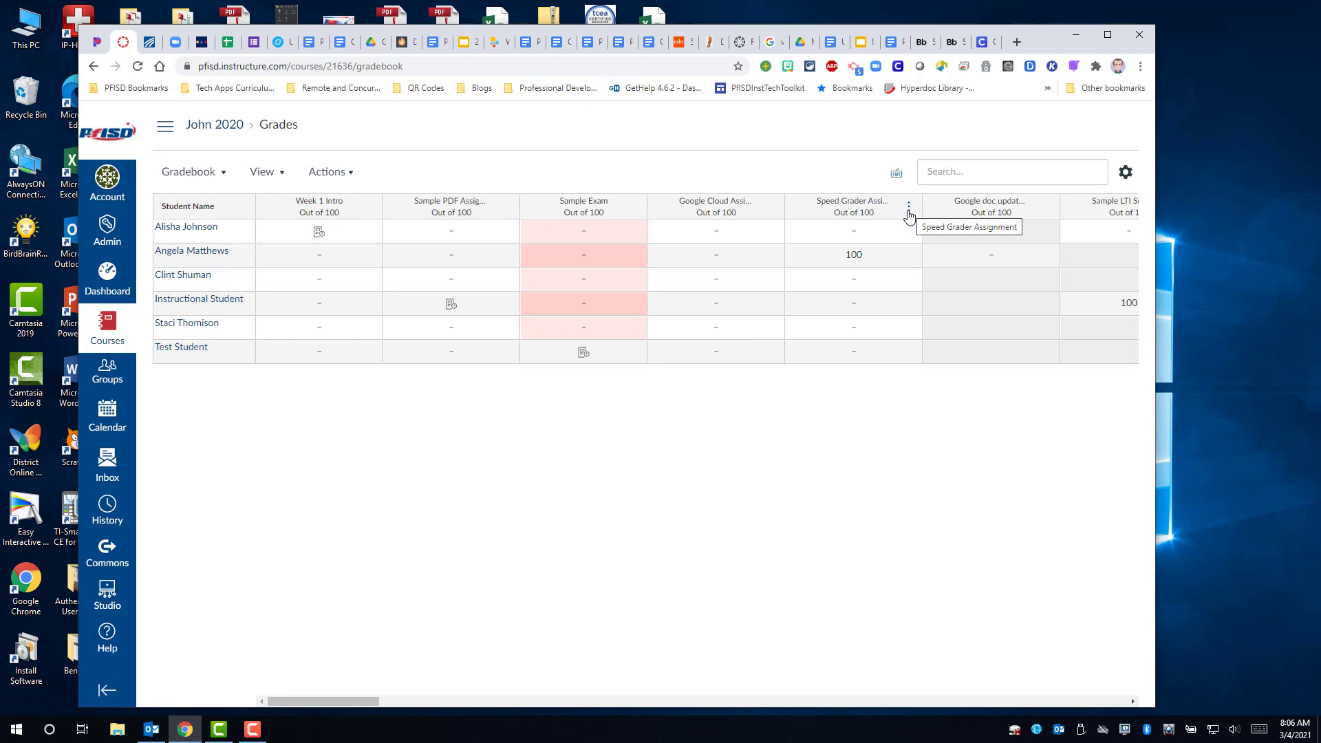
click(908, 210)
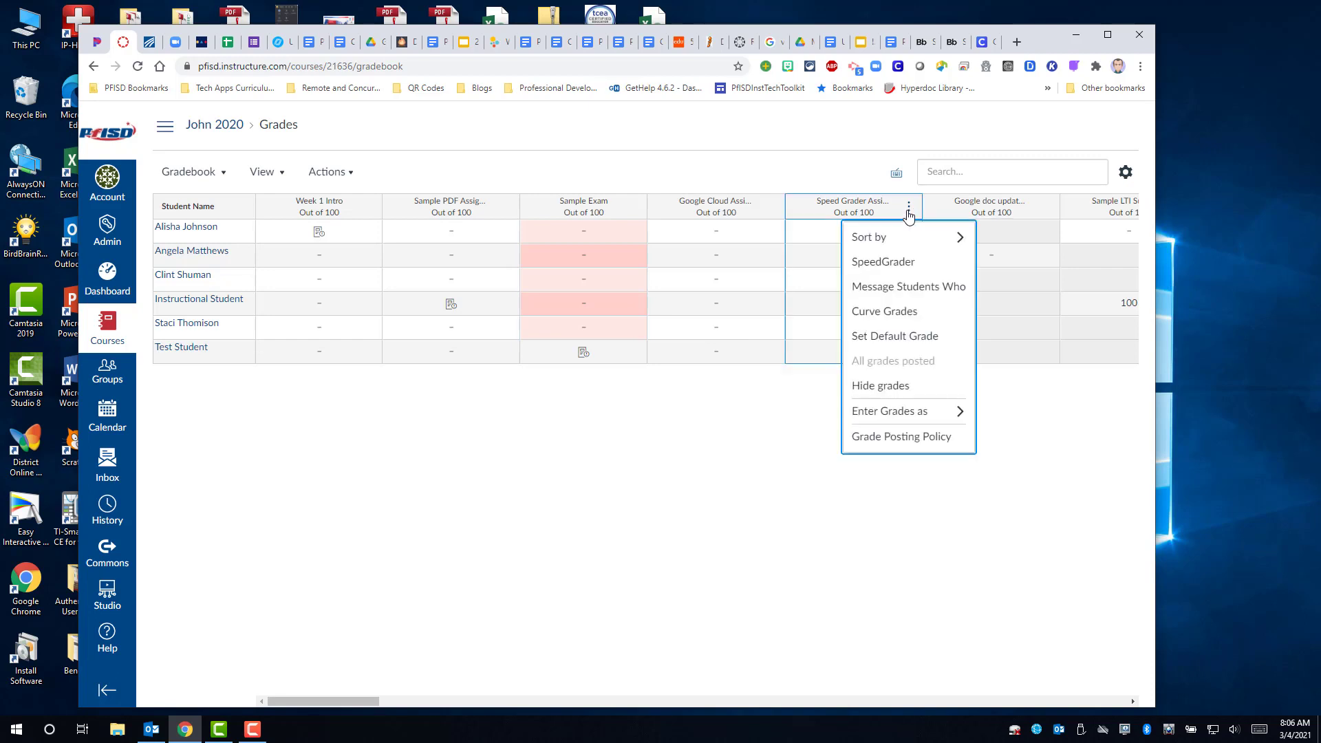
Step: Start a Message Students Who note asking non-submitters to finish by week's end
click(898, 288)
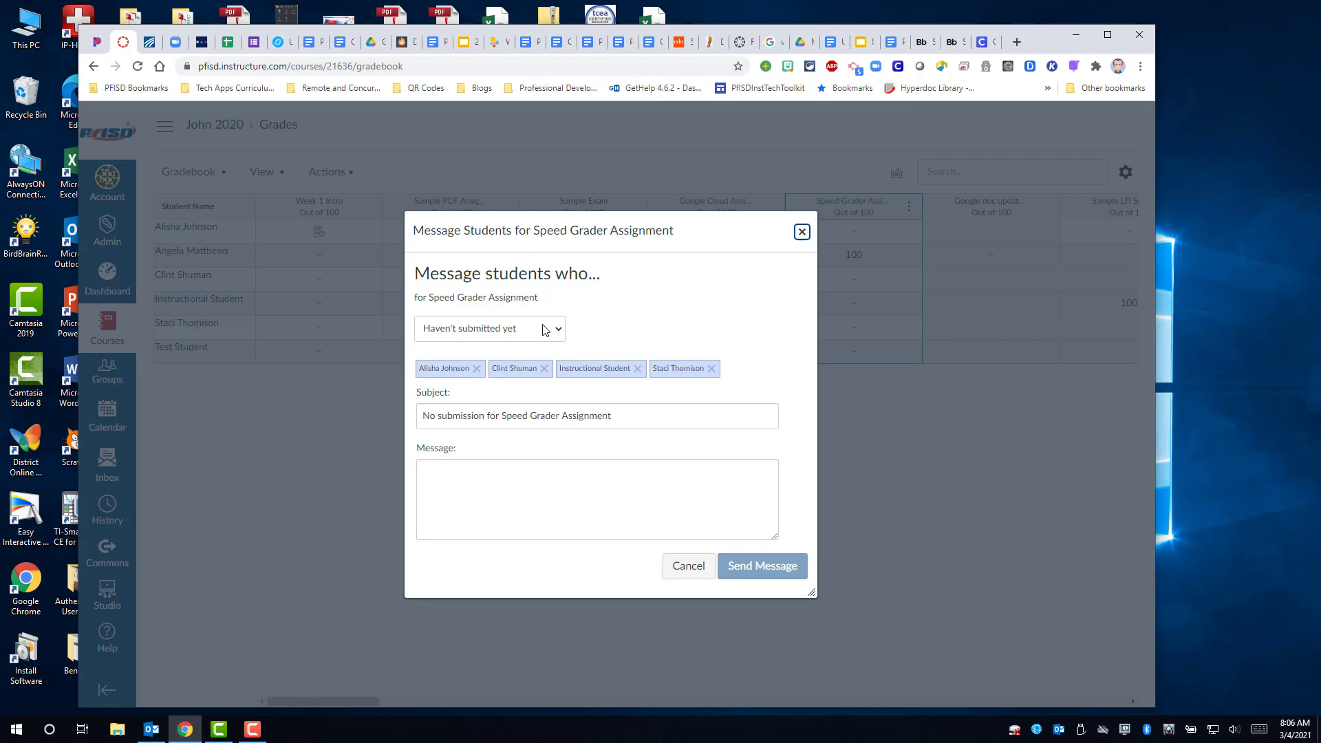
click(465, 479)
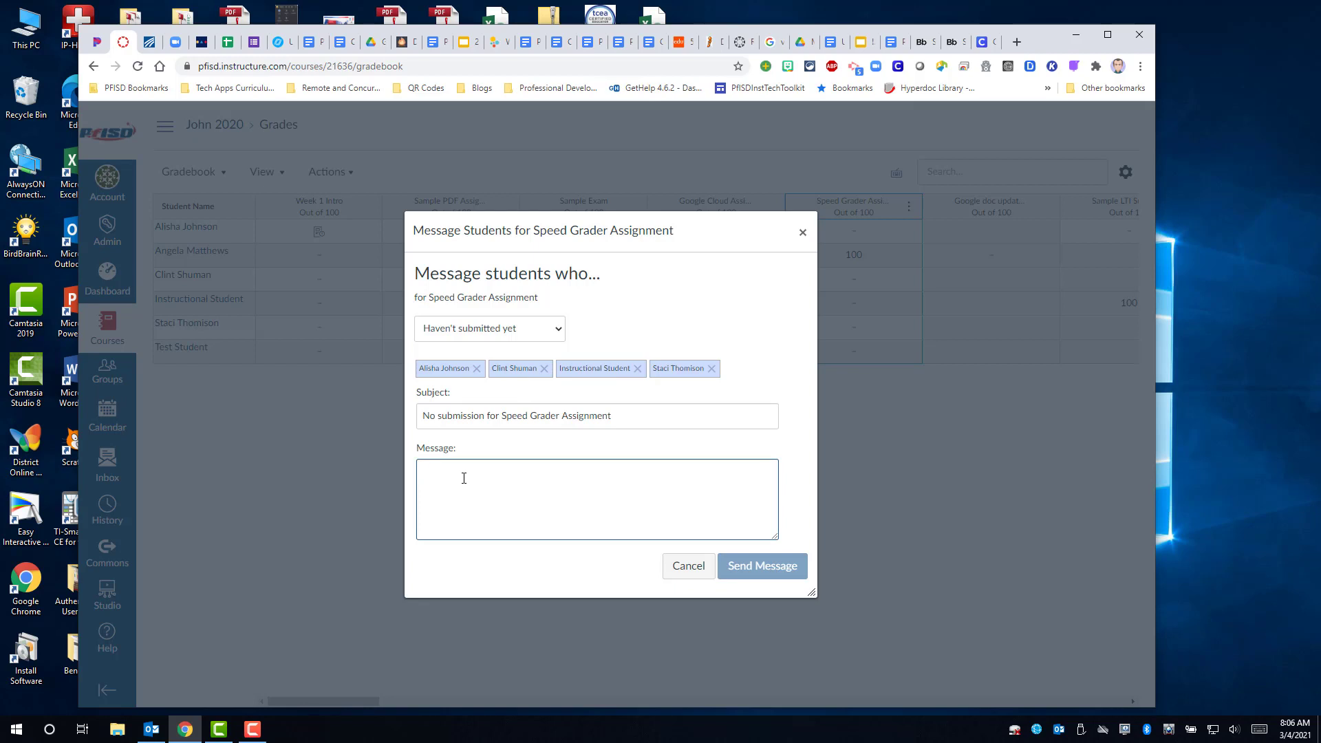
text(Please co)
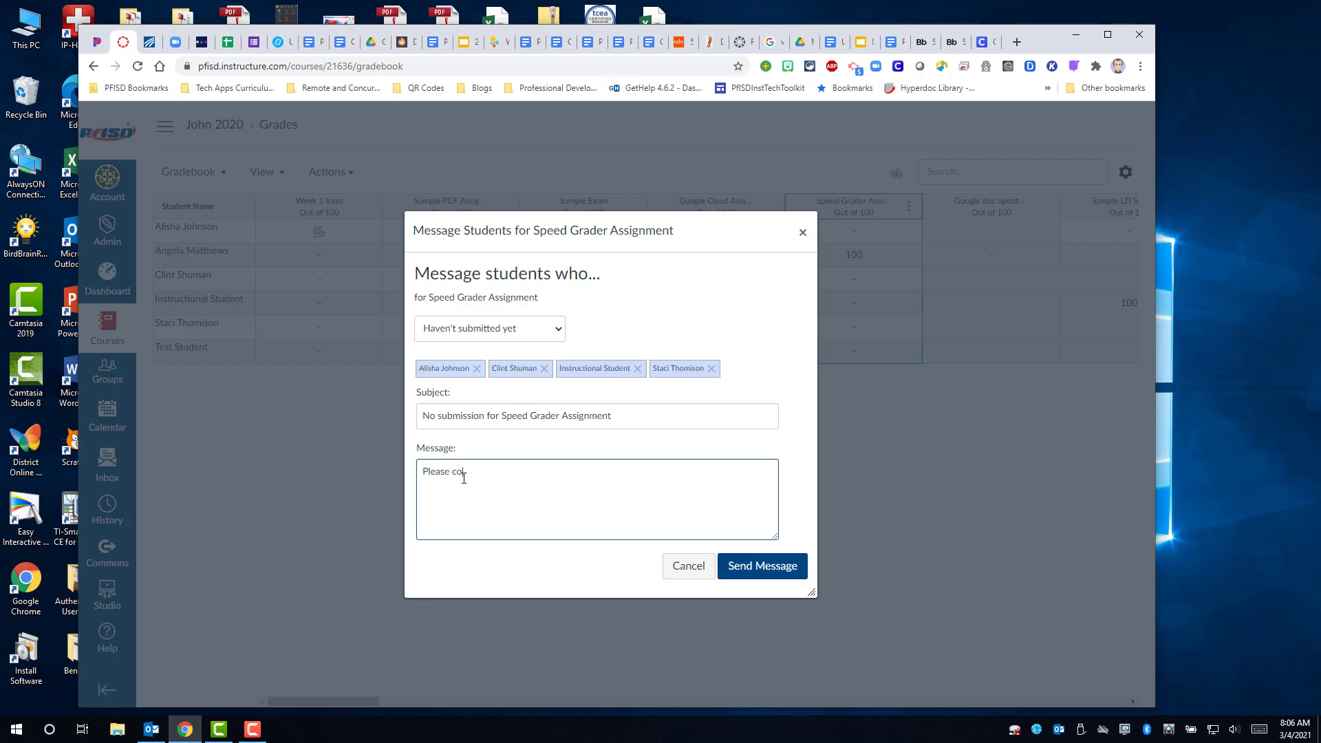
text(mplete)
text( the assig)
text(nment by)
text( the end of the w)
text(eek.)
Step: Send the reminder and start another Message Students Who form for Speed Grader Assignment
click(755, 568)
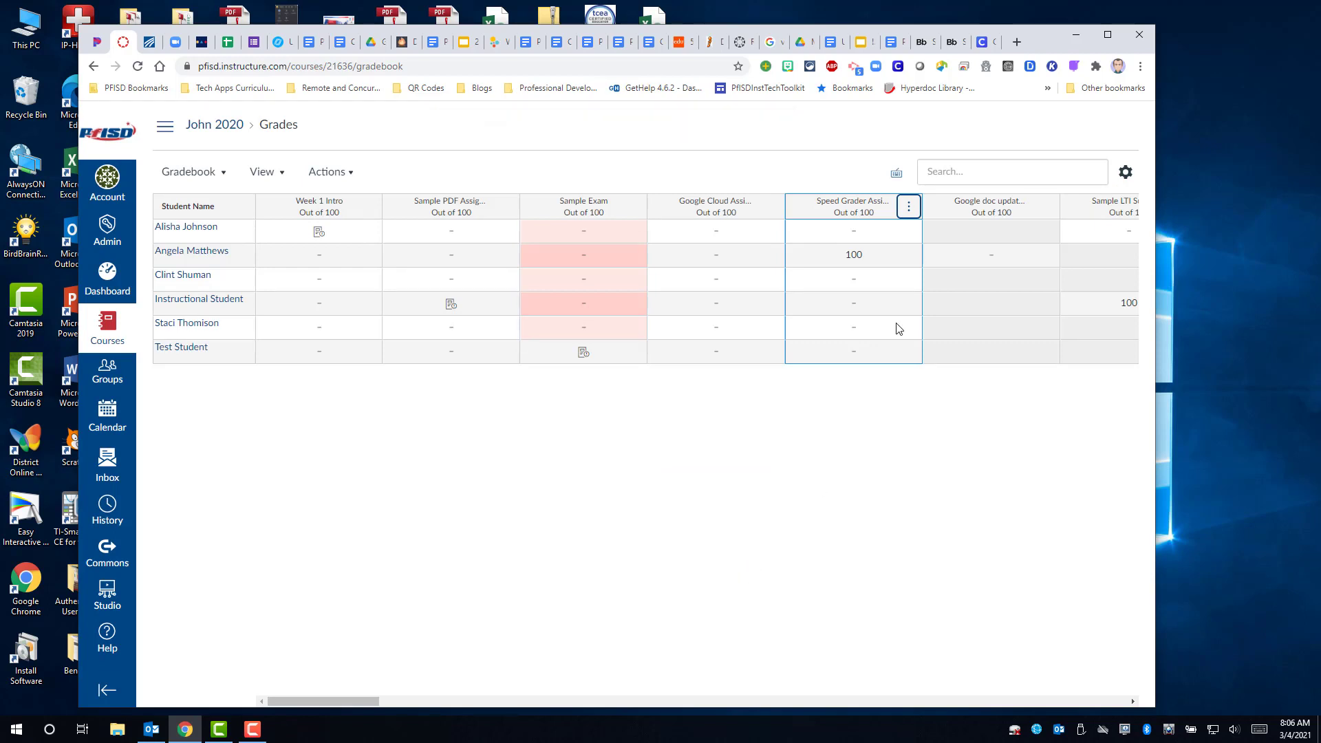
click(907, 210)
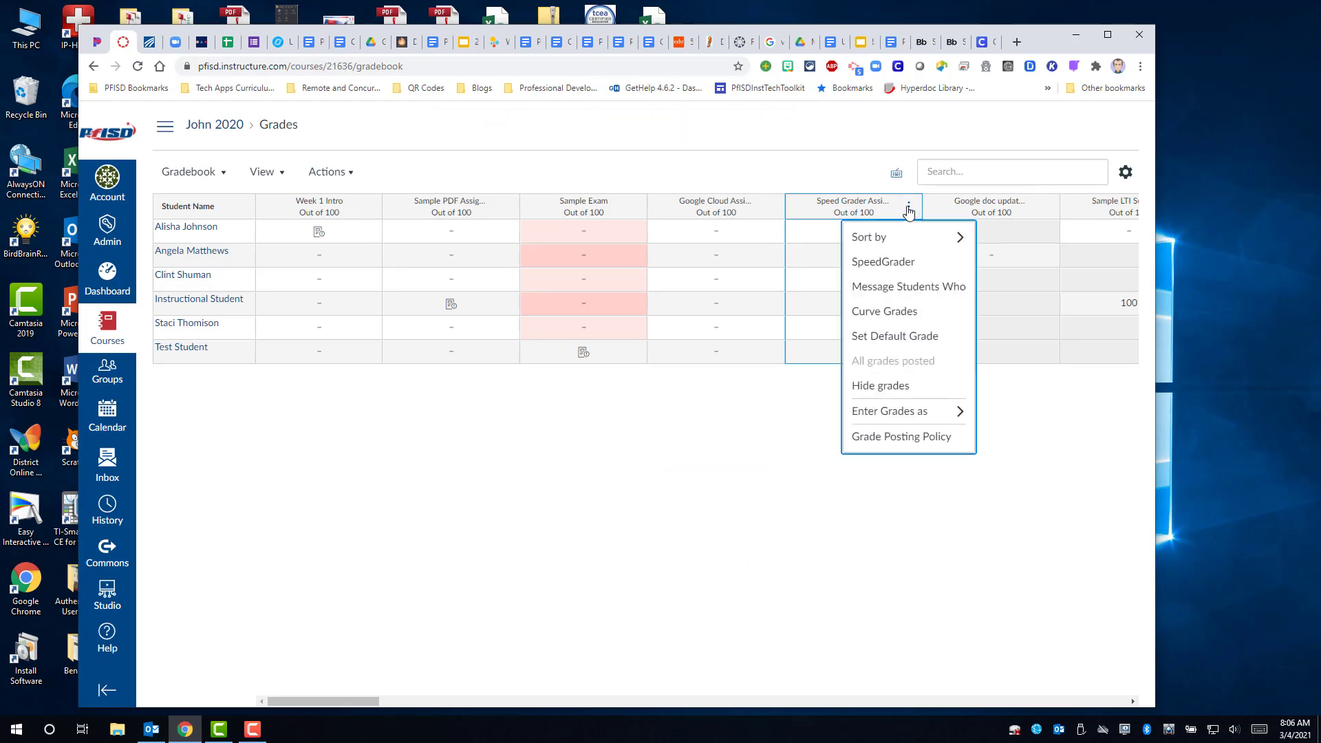
click(885, 295)
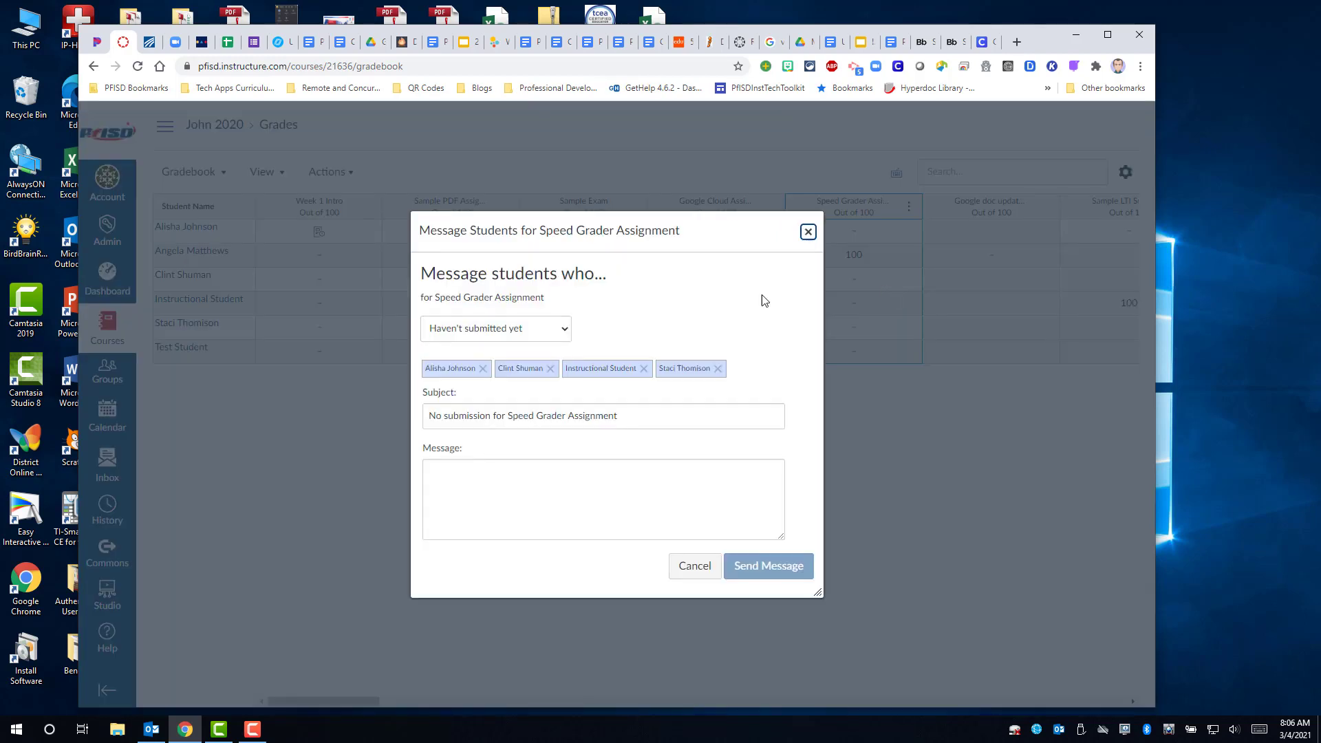
Step: Set the message criteria to 'Scored less than' with a threshold of 70
click(567, 328)
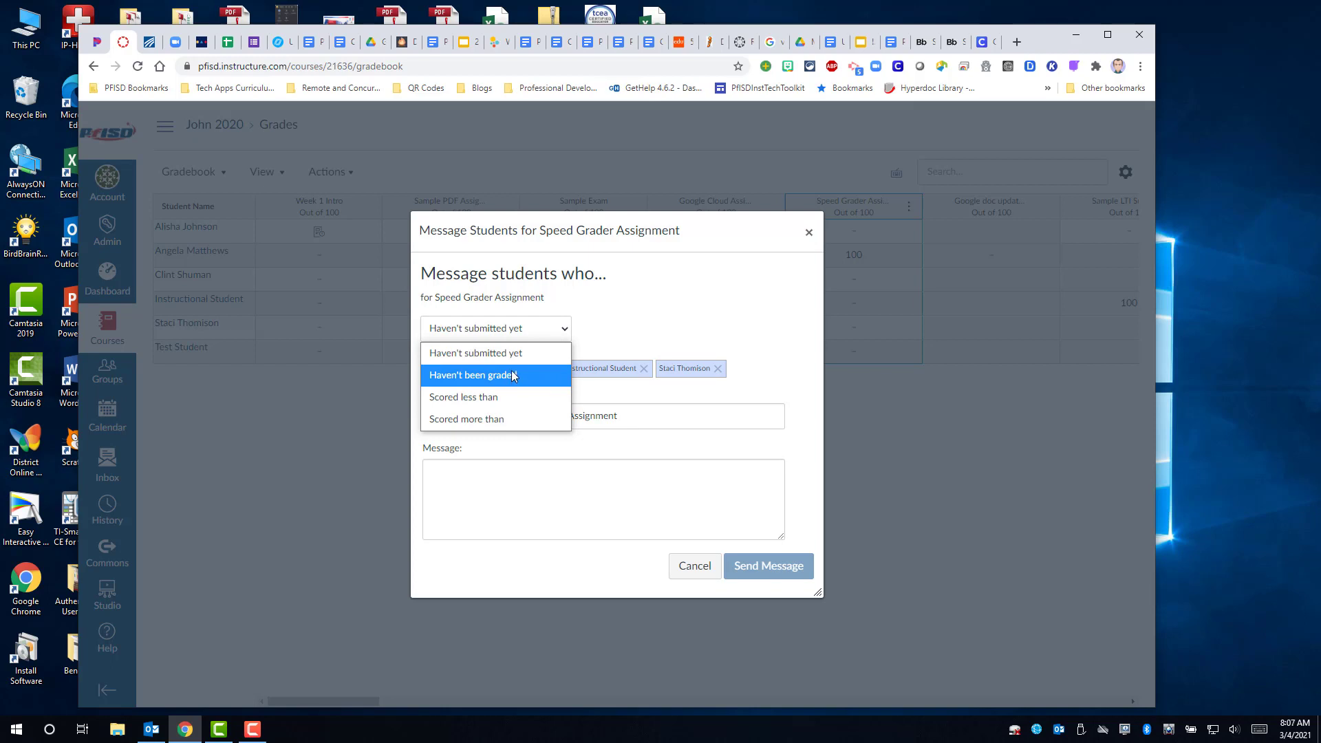
click(475, 397)
click(609, 327)
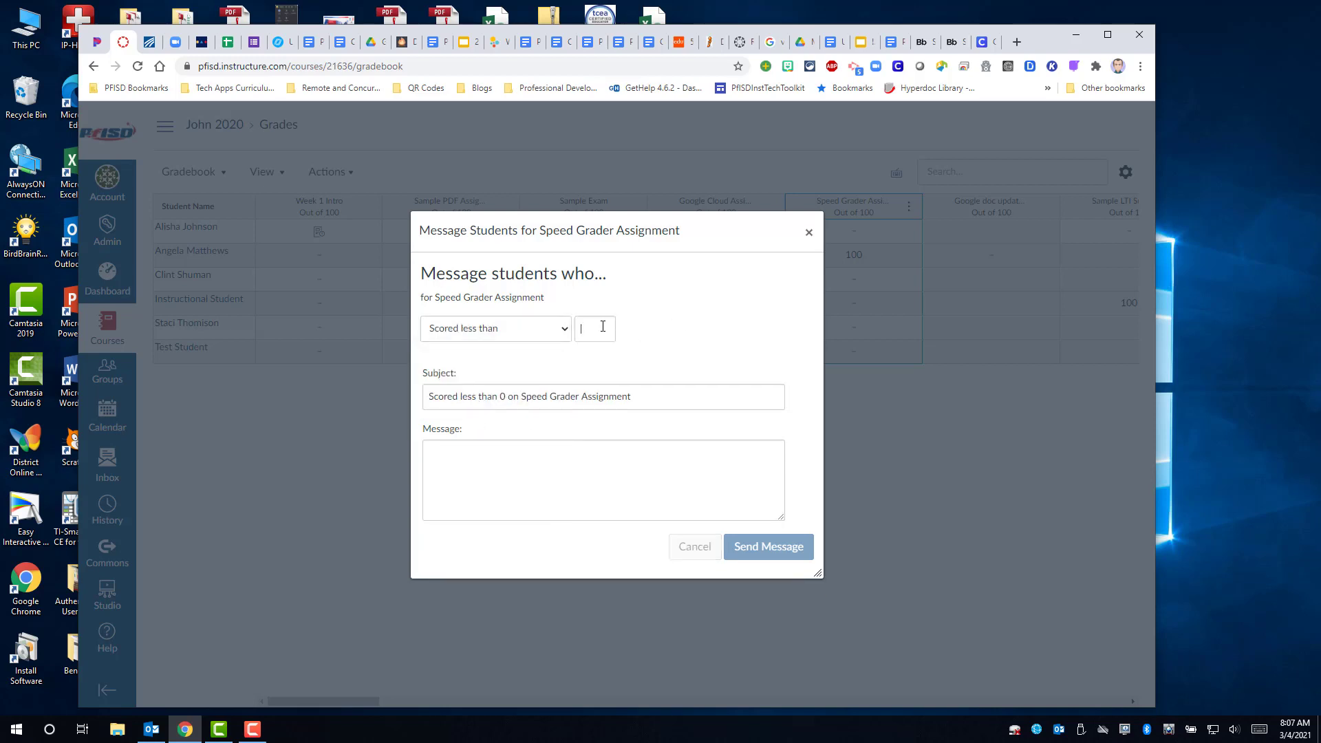
text(70)
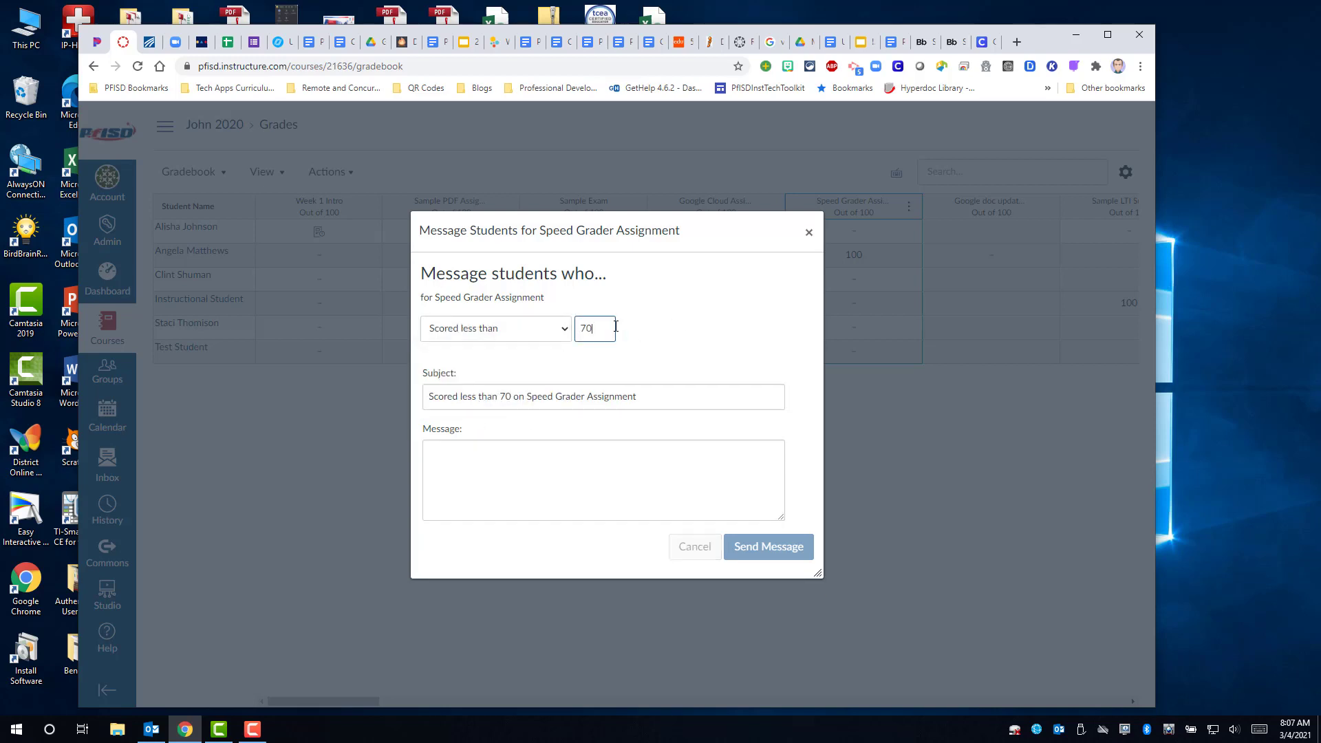
Step: Write 'Please see me about a retest.' in the message, then close the form
click(473, 453)
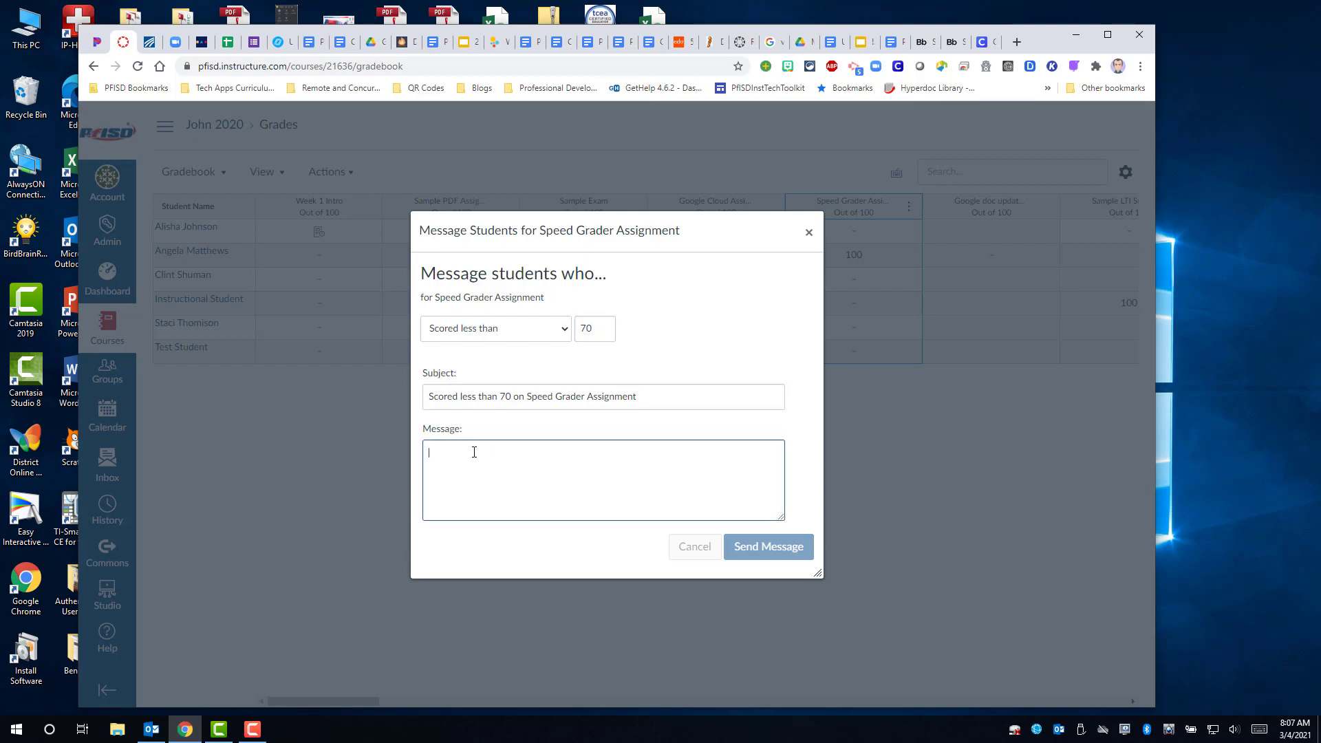
text(Please see)
text( me about a rete)
text(st.)
click(809, 233)
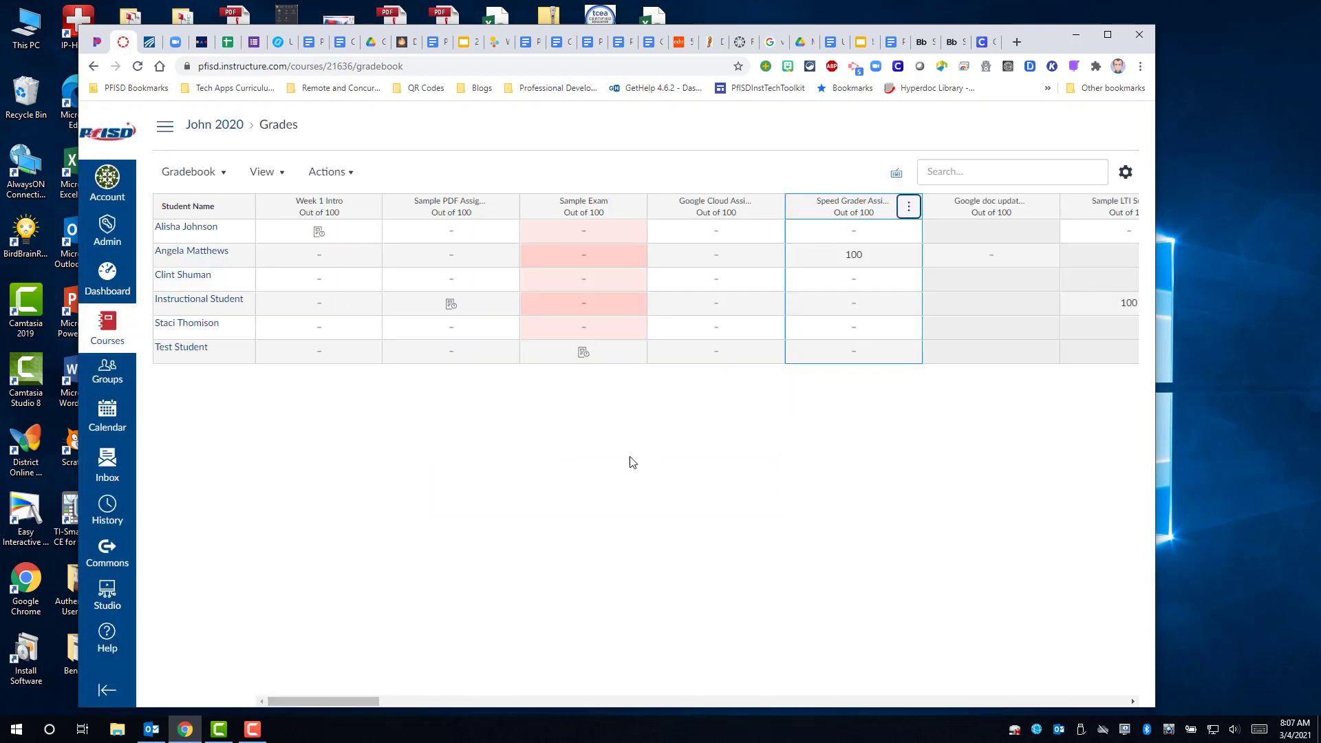